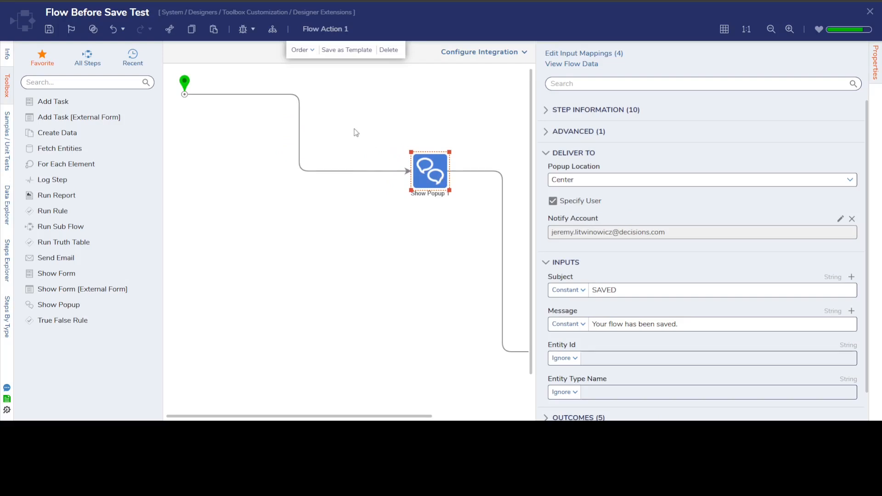
Add an Object Is Null step after the flow's start, placed down and to the left of the Show Popup step
click(44, 83)
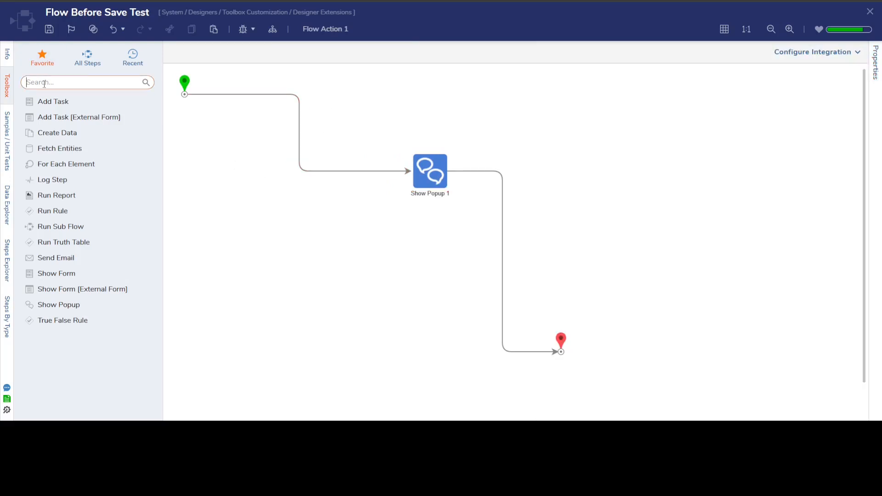
text(null)
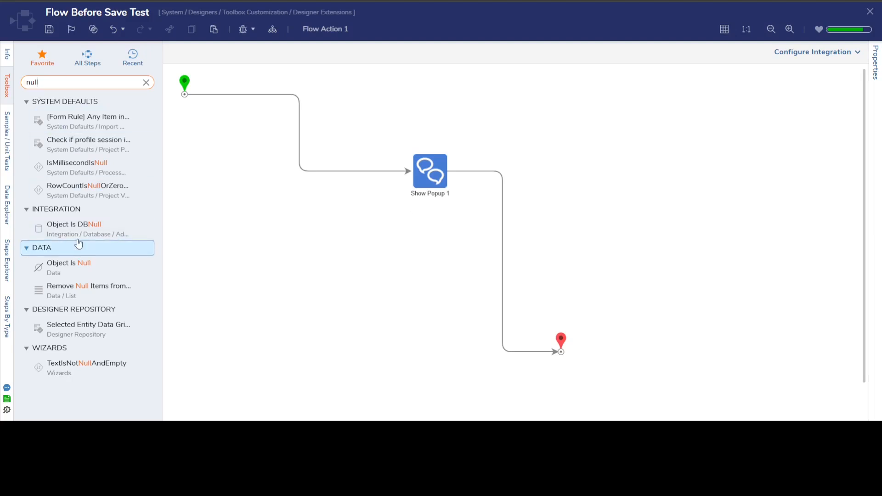
drag(88, 275, 301, 160)
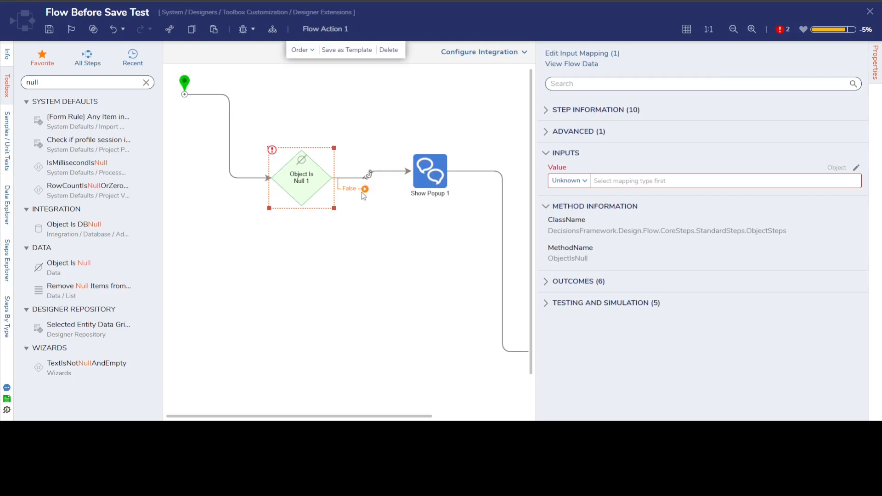
drag(316, 187, 286, 206)
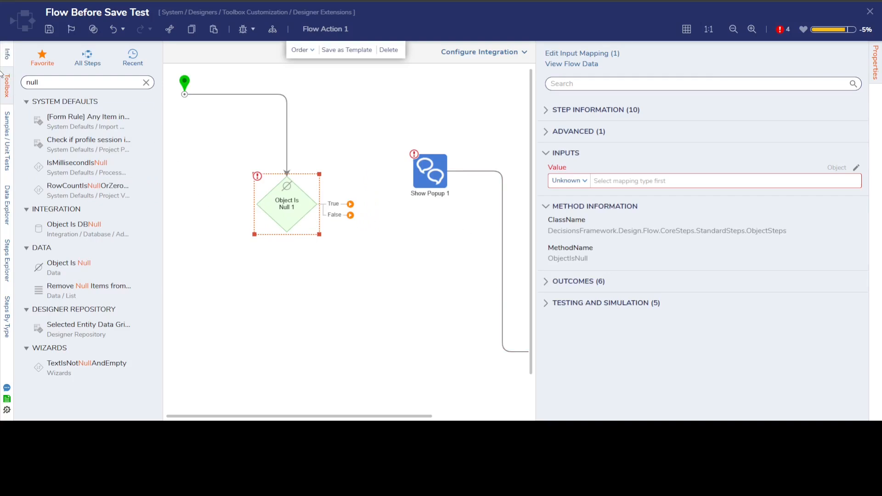
Map the Object Is Null step's Value input to Description [EntityDescription] from Flow Storage
click(5, 55)
click(105, 127)
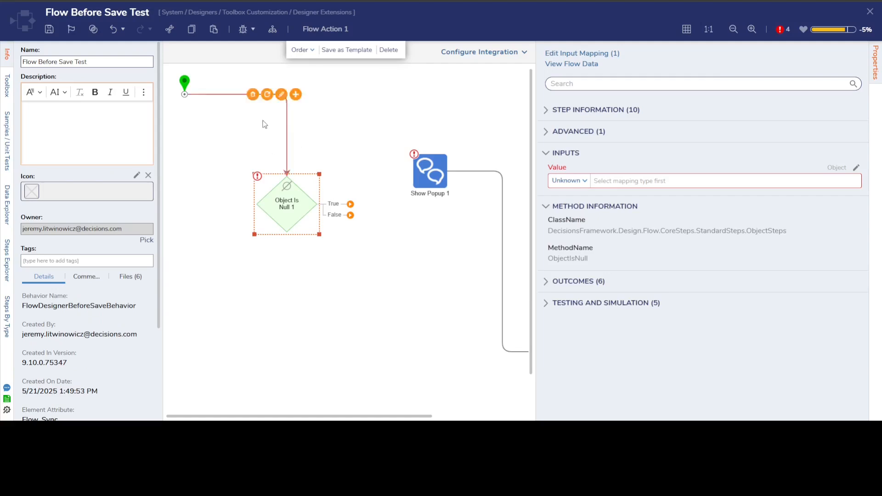
click(6, 86)
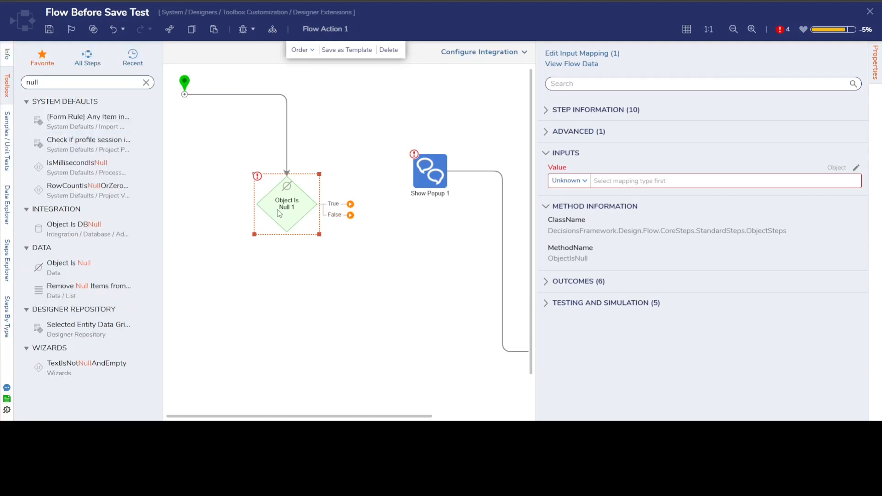
click(855, 168)
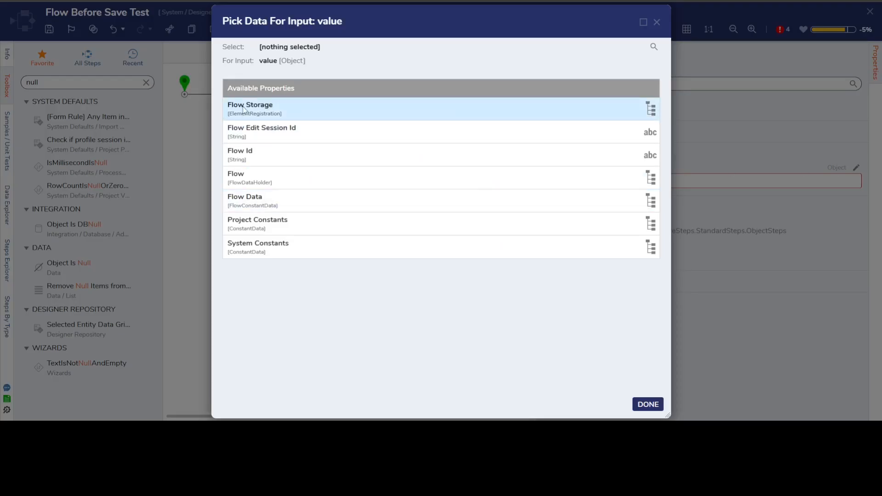
click(301, 116)
scroll(375, 223, down, 20)
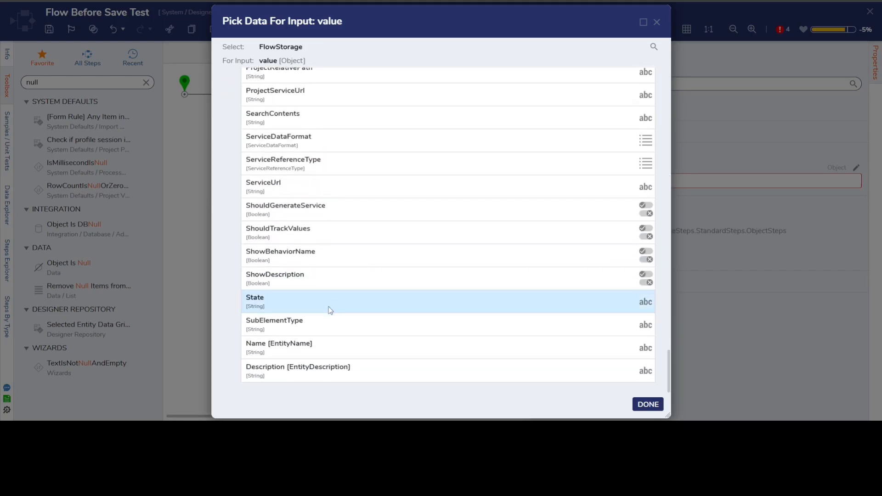
click(312, 379)
click(647, 404)
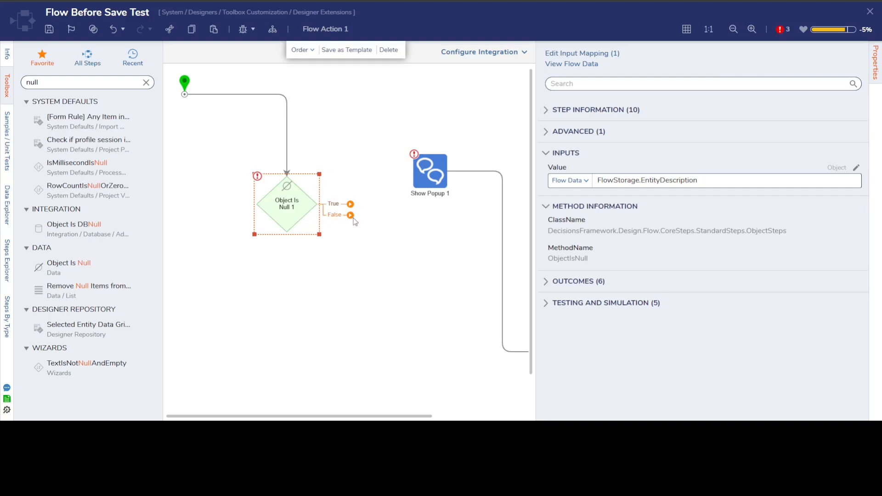
Connect the False outcome of the Object Is Null step to the Show Popup step
drag(350, 215, 415, 181)
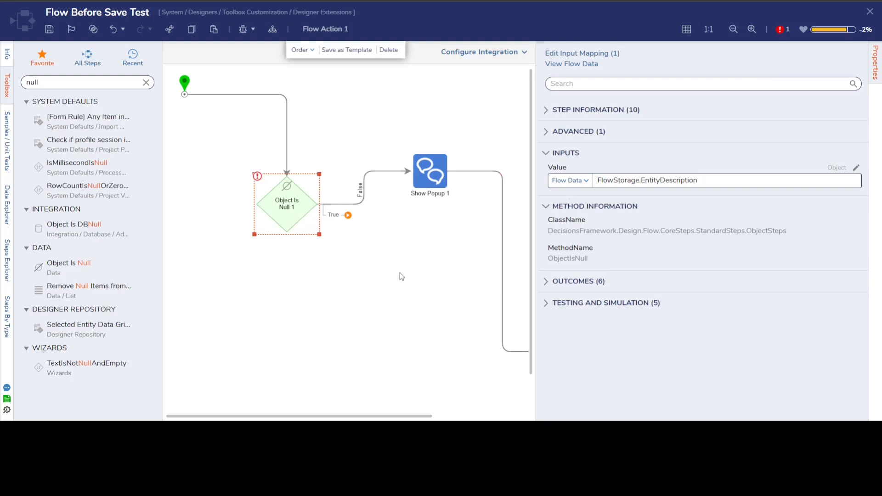
drag(410, 418, 531, 409)
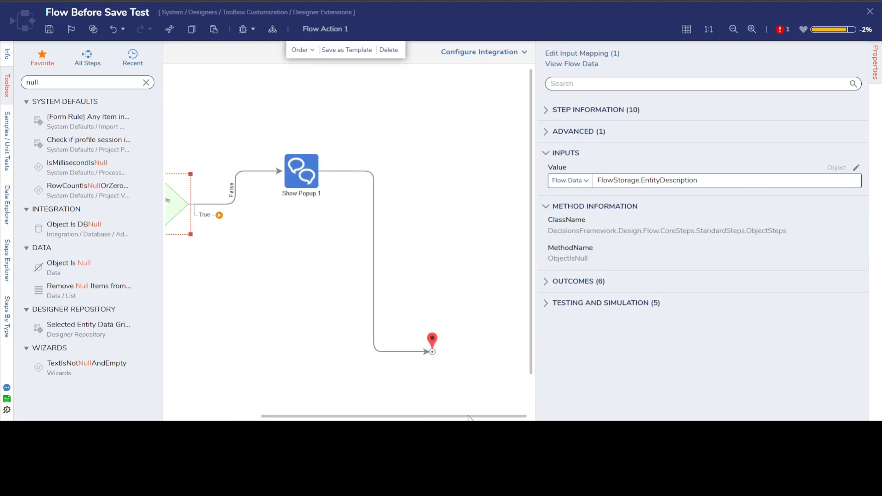
drag(452, 417, 355, 415)
Add a Throw Exception step below the Object Is Null step and connect the True outcome to it
click(146, 82)
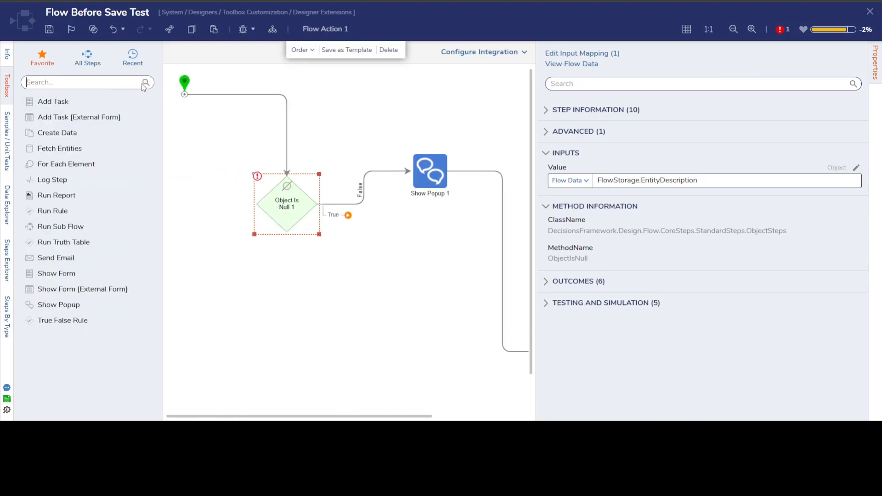
text(throw)
drag(106, 250, 317, 294)
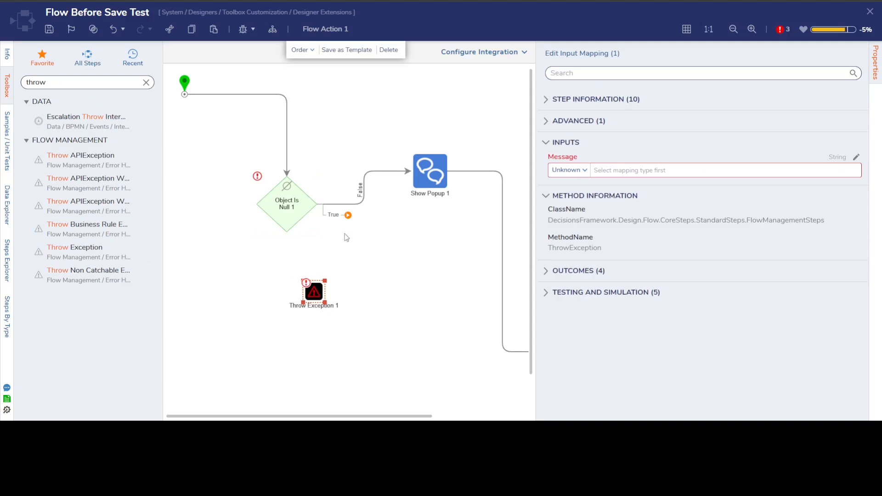
drag(348, 215, 298, 290)
Set the Throw Exception step's Message to the constant "Please fill out description"
click(569, 181)
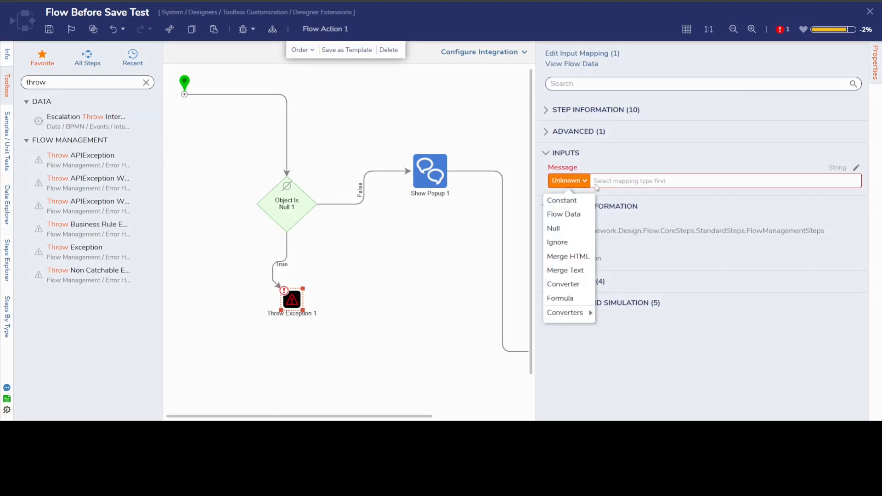
click(561, 199)
click(609, 180)
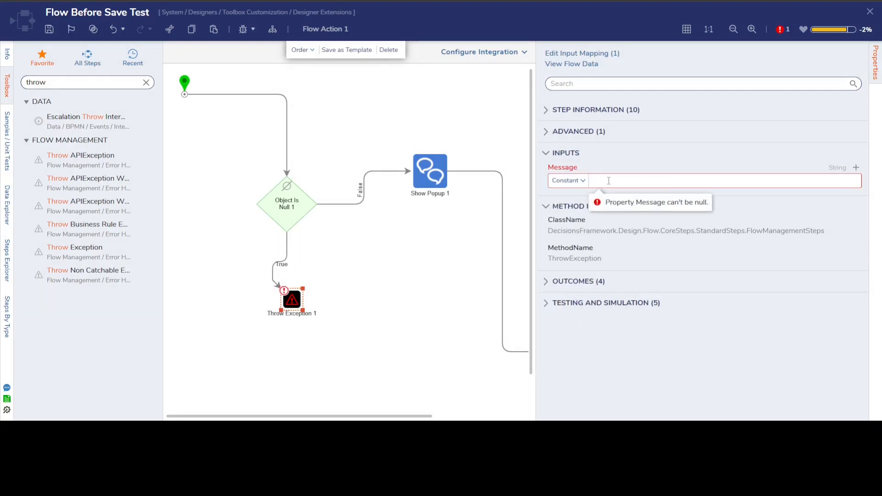
text(Please fill out description)
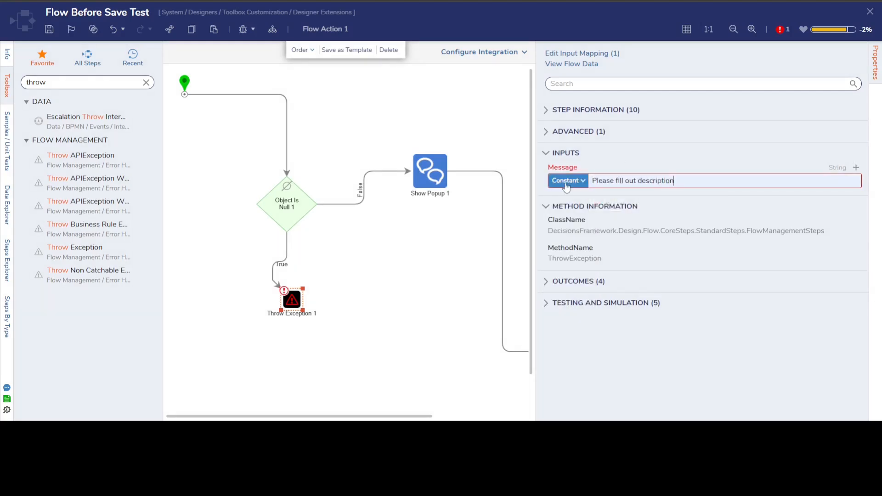
click(338, 292)
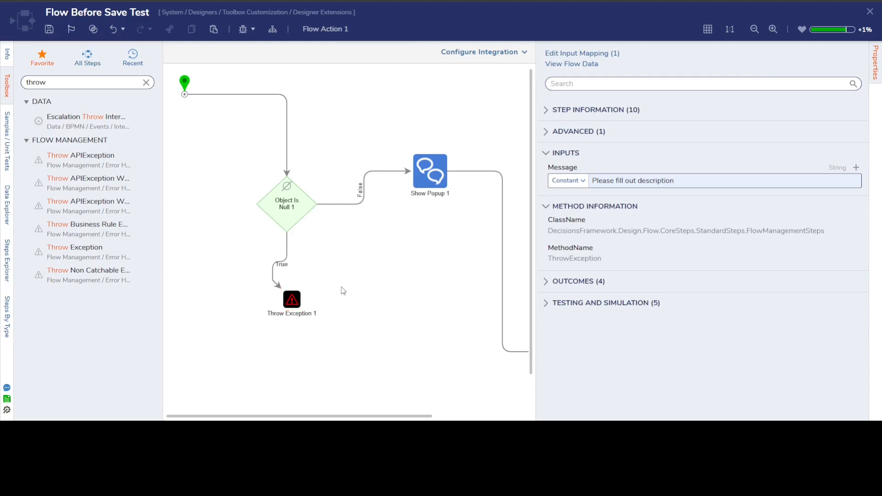
Check the Object Is Null step's input mapping, then close the flow and save its changes
click(280, 192)
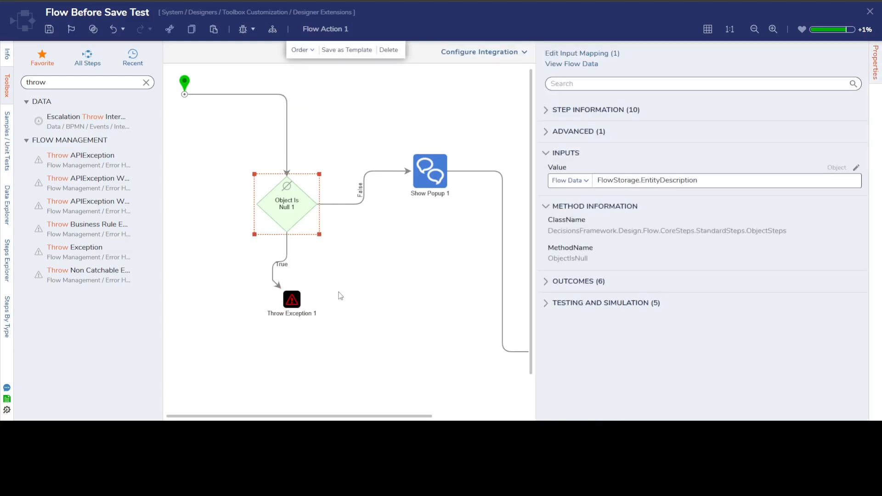
click(339, 322)
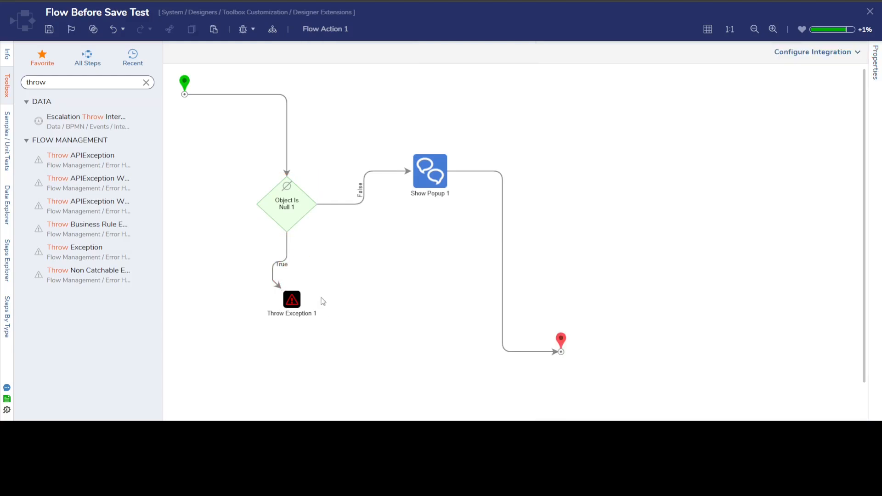
click(869, 12)
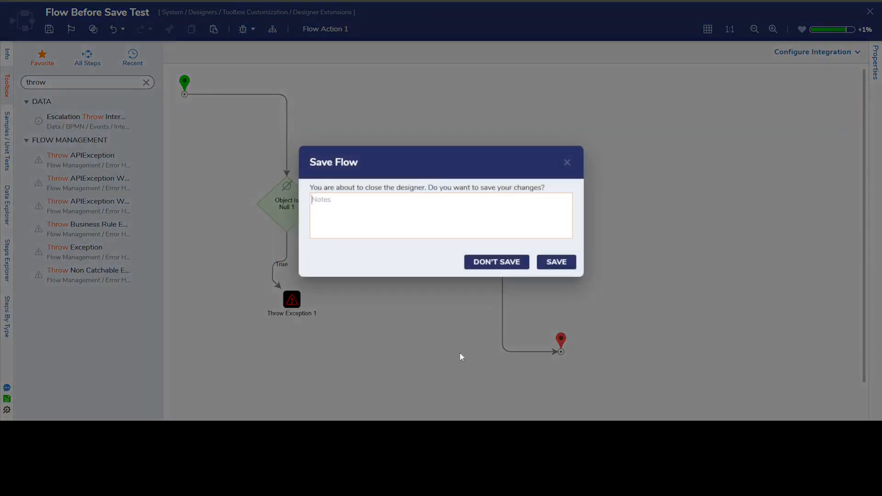
click(564, 261)
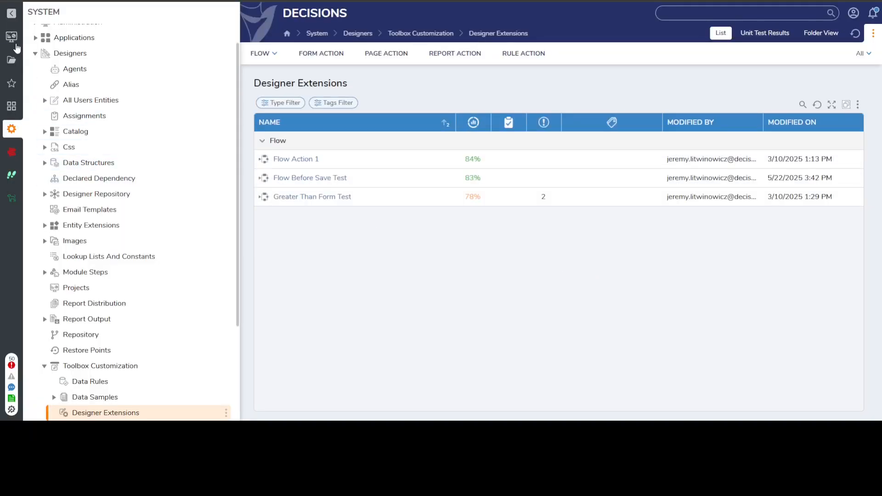
Open Testing Flow from the Lunch and Learn project's flows and review its description
click(12, 37)
scroll(298, 328, down, 1)
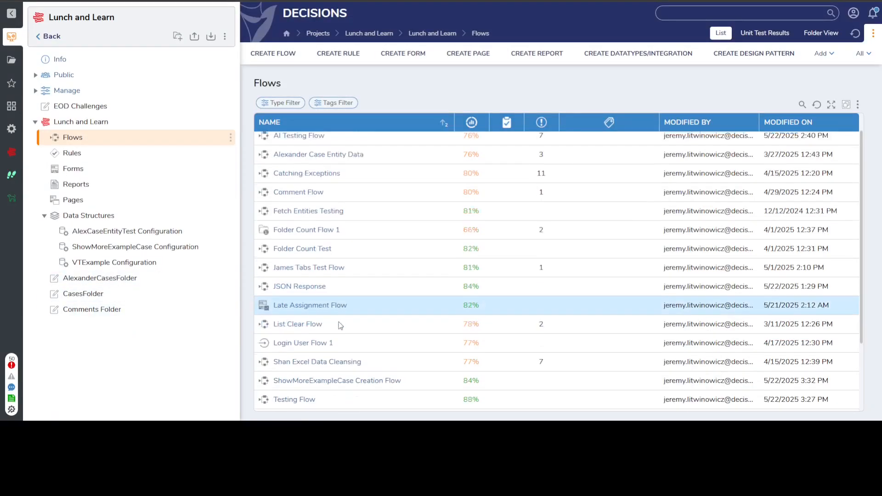
click(301, 377)
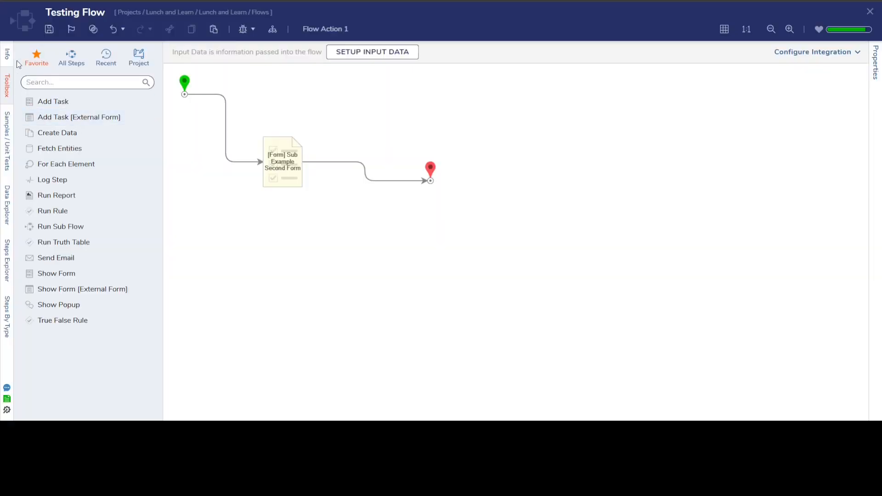
click(7, 54)
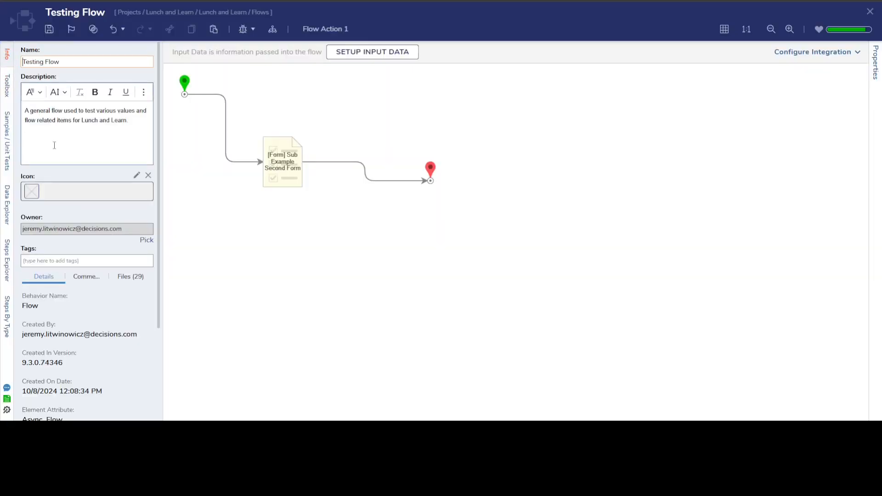
drag(134, 121, 109, 130)
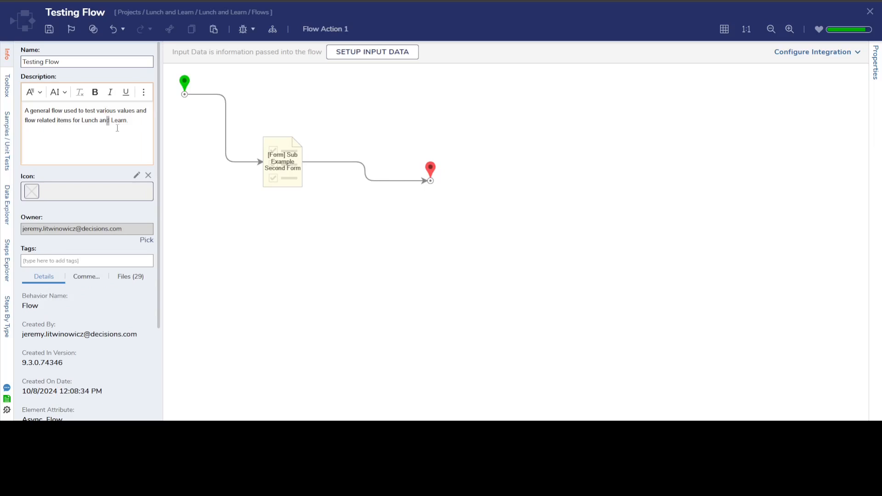
click(129, 131)
click(263, 239)
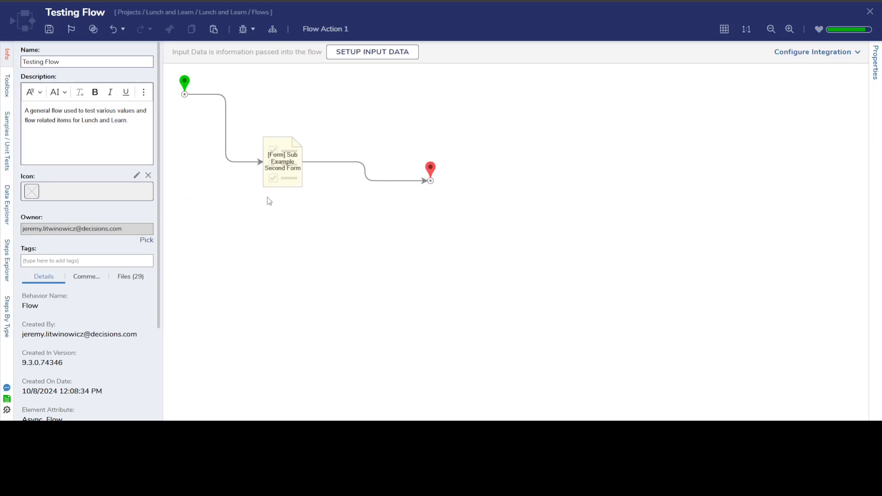
drag(131, 121, 80, 111)
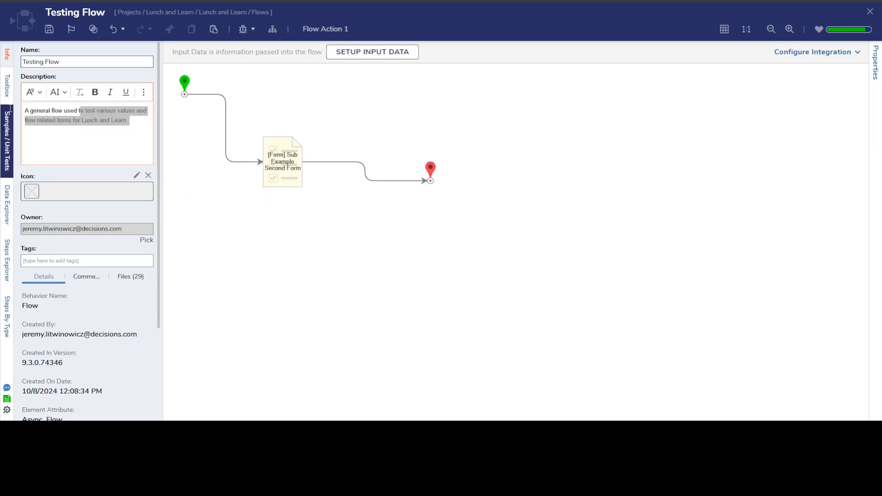
click(237, 199)
Shift the Sub Example Second Form step slightly down and to the right, save Testing Flow, and close it
drag(289, 168, 323, 190)
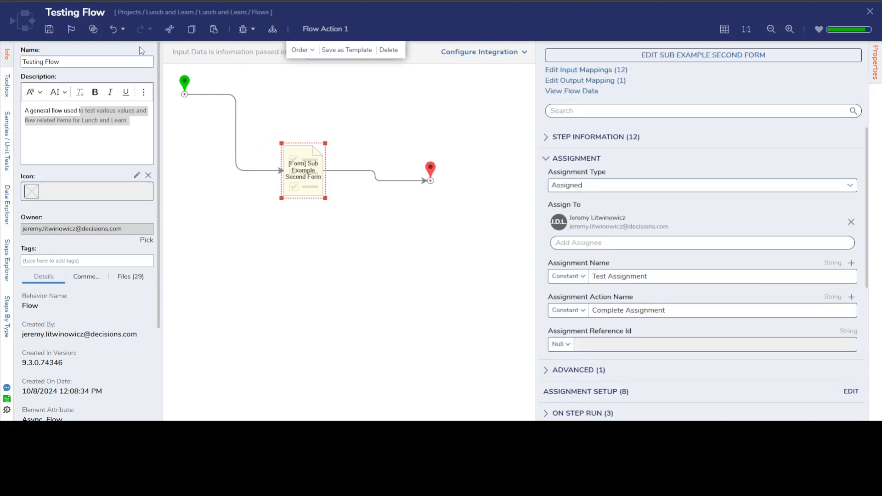
click(49, 29)
click(556, 272)
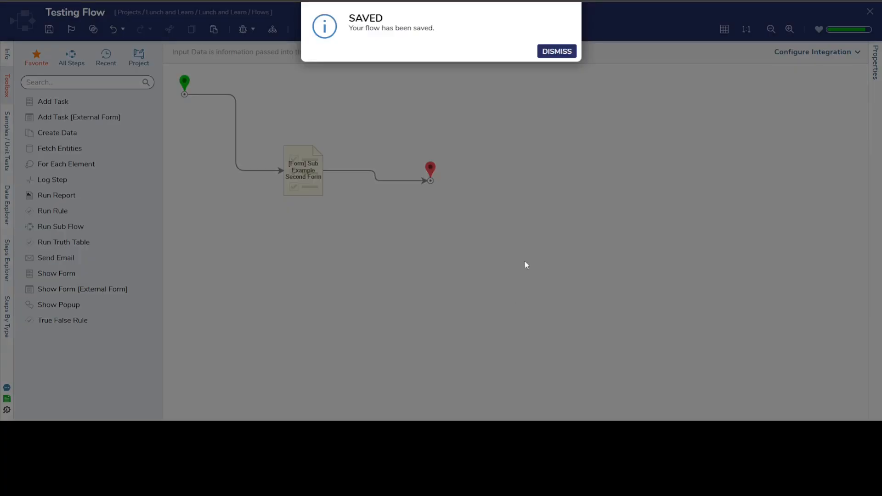
click(563, 54)
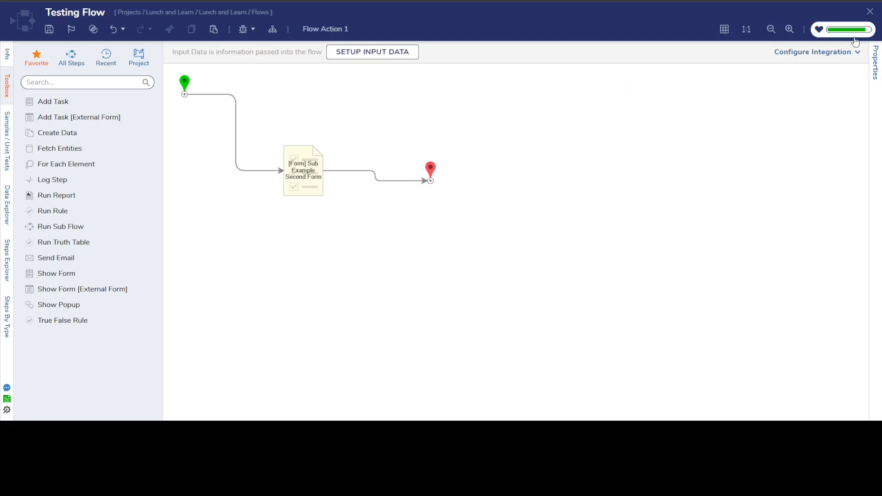
click(870, 12)
Open AI Testing Flow from the project's flows and check its description field
scroll(299, 173, up, 3)
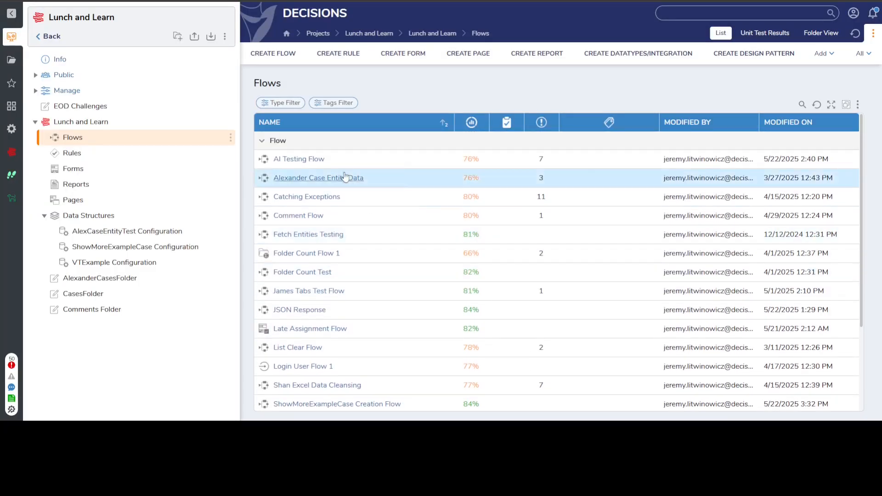
double_click(315, 160)
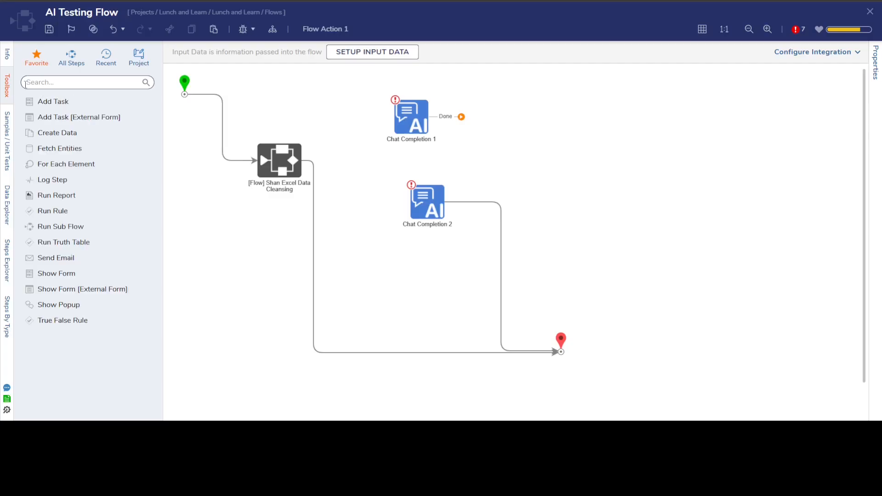
click(7, 54)
click(102, 133)
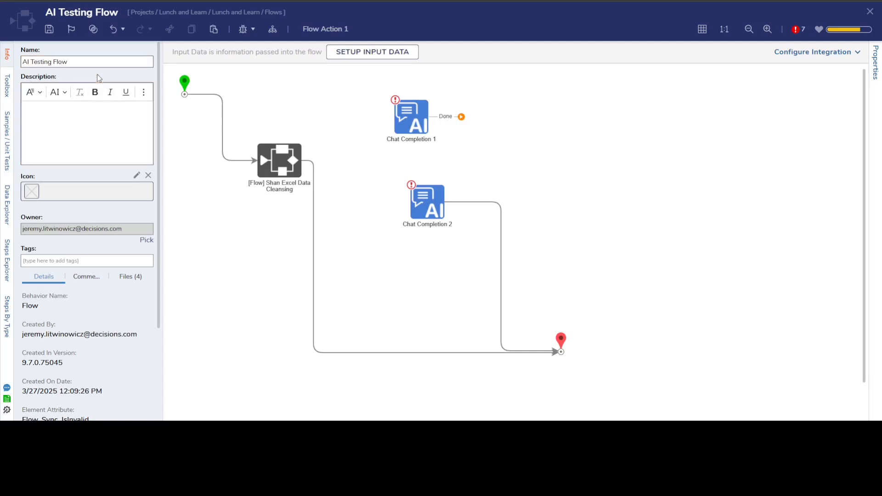
Move the Chat Completion 1 step down to just above Chat Completion 2 and try to save the flow
drag(419, 131, 436, 164)
click(260, 83)
click(49, 29)
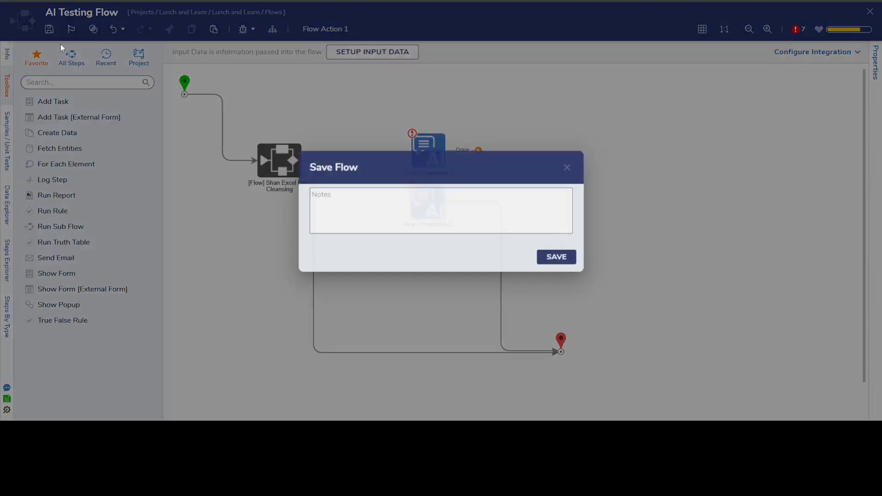
click(555, 255)
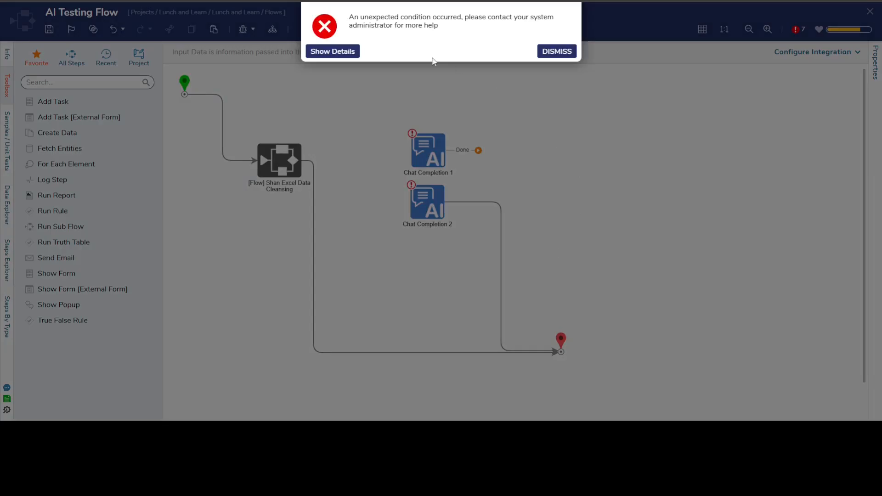
Show the error details of the blocked save, read the exception message, and dismiss the error
click(351, 49)
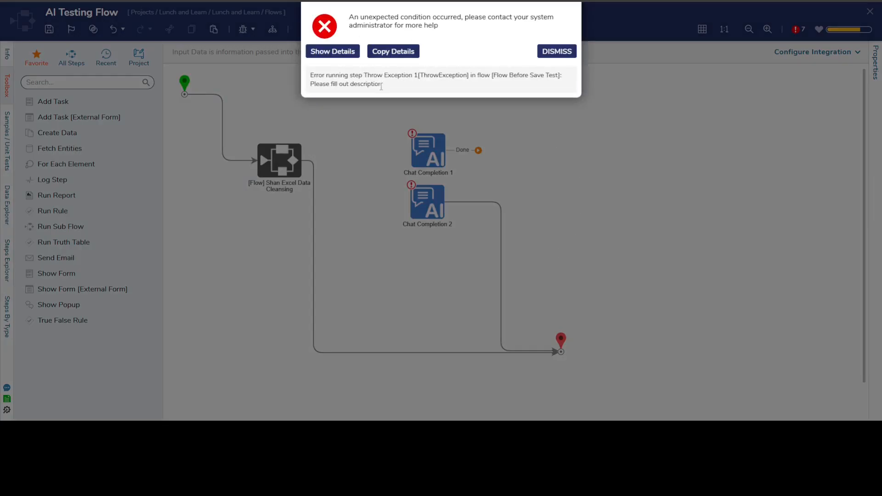
drag(381, 86, 307, 89)
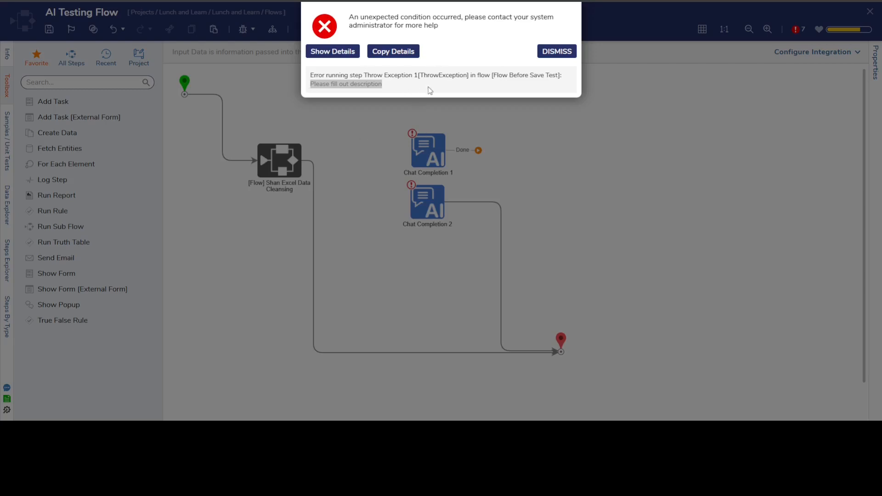
drag(393, 87, 299, 93)
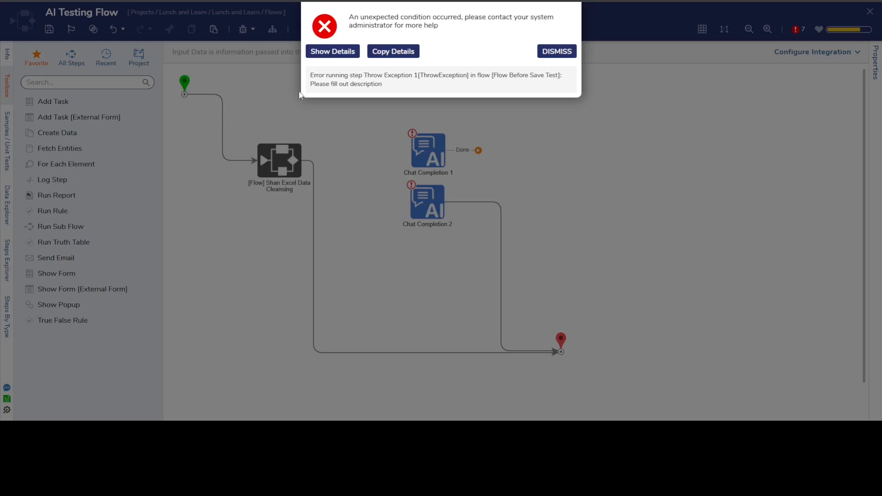
triple_click(354, 87)
click(424, 79)
click(556, 51)
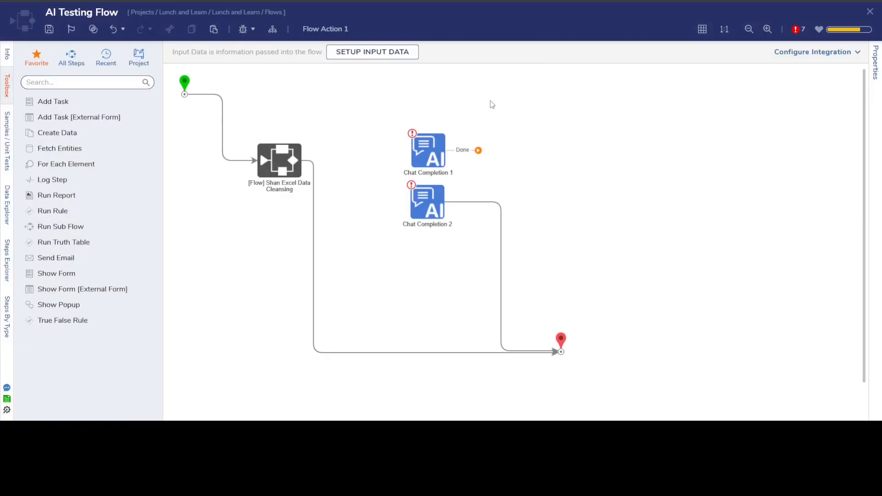
Keep AI Testing Flow open and enter "AI testing" as its description
click(869, 12)
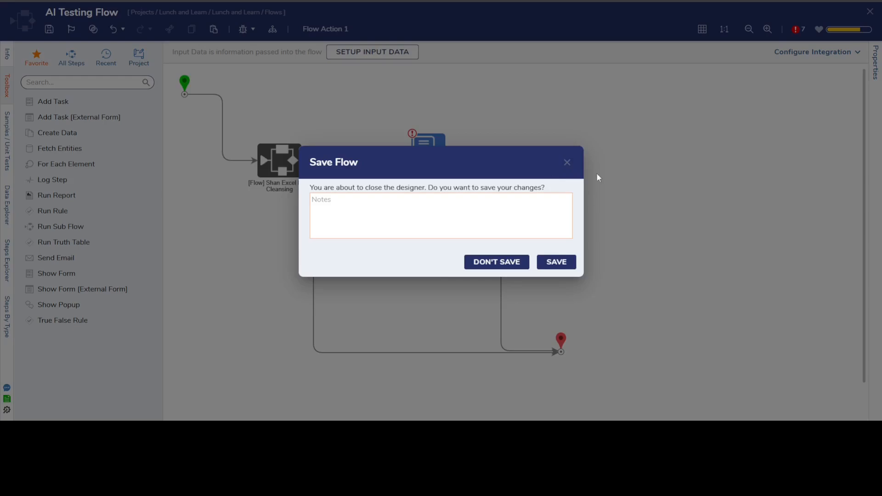
click(568, 163)
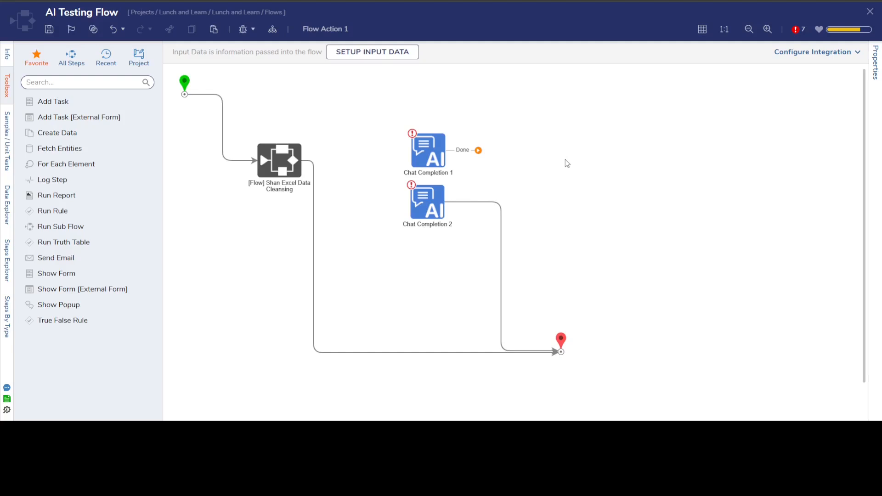
click(7, 54)
click(73, 127)
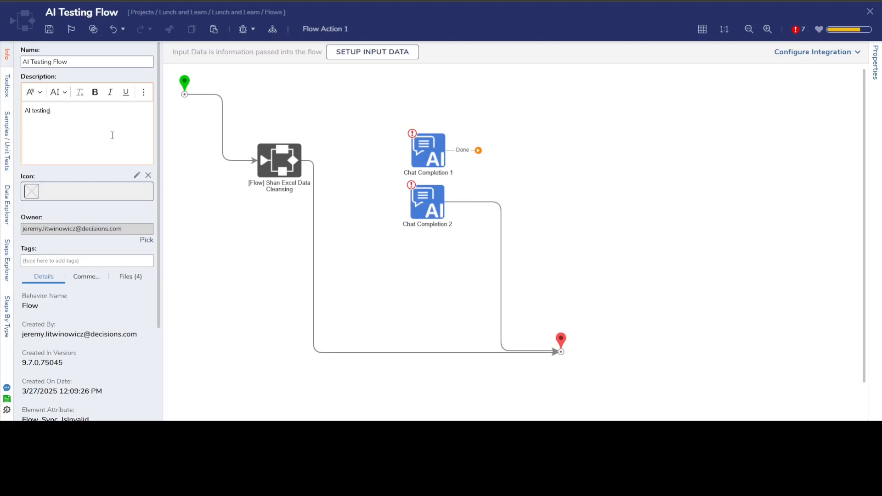
click(277, 111)
Save AI Testing Flow without notes and close it
click(49, 30)
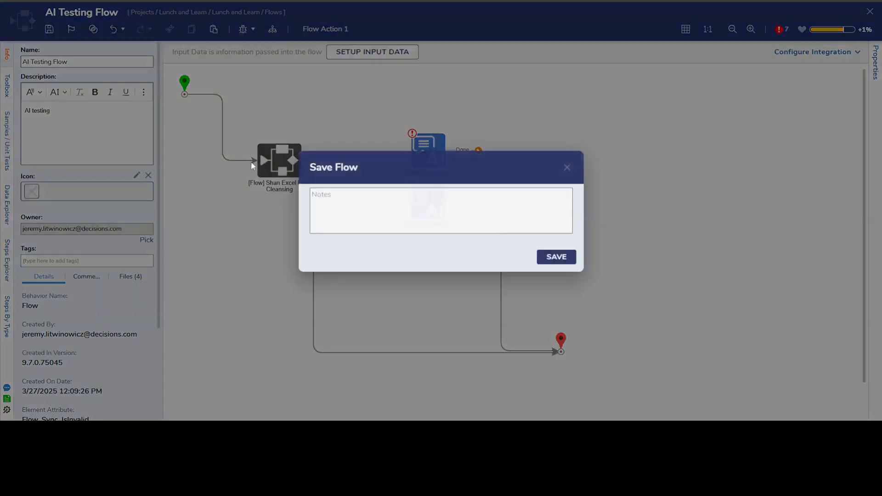
click(560, 256)
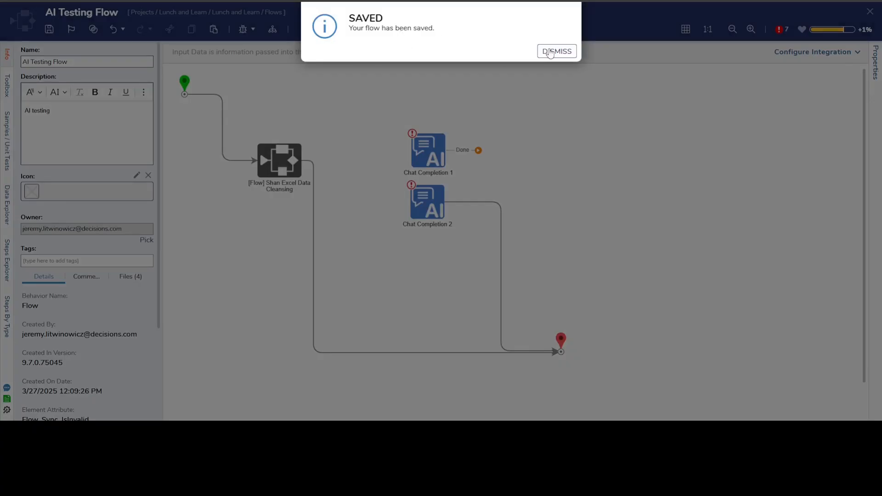
click(550, 53)
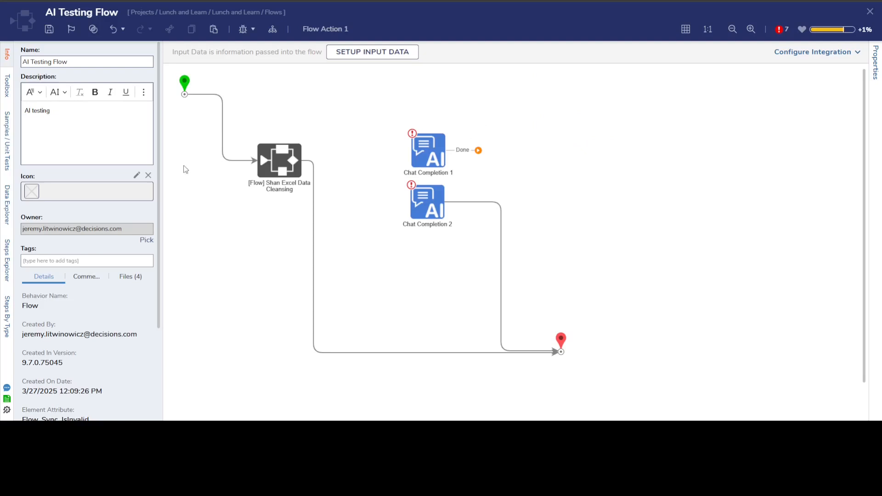
click(870, 11)
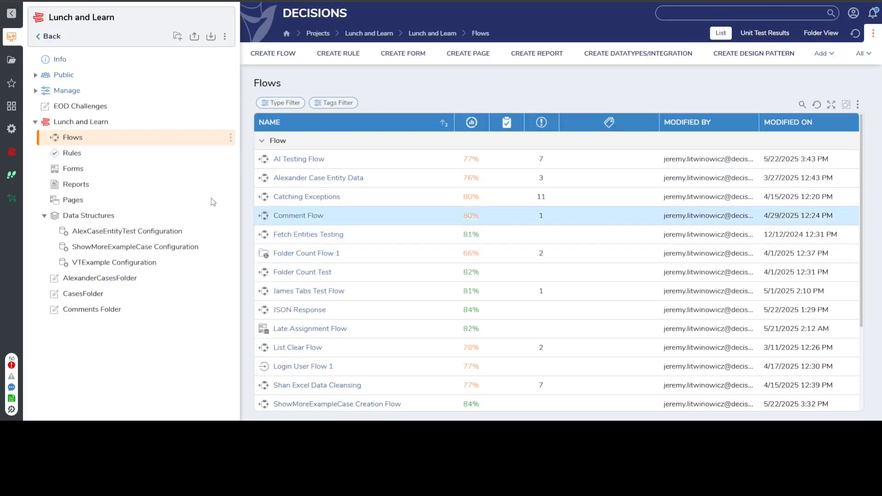
Open Flow Before Save Test from the system's Designer Extensions and review its Object Is Null branches
click(12, 129)
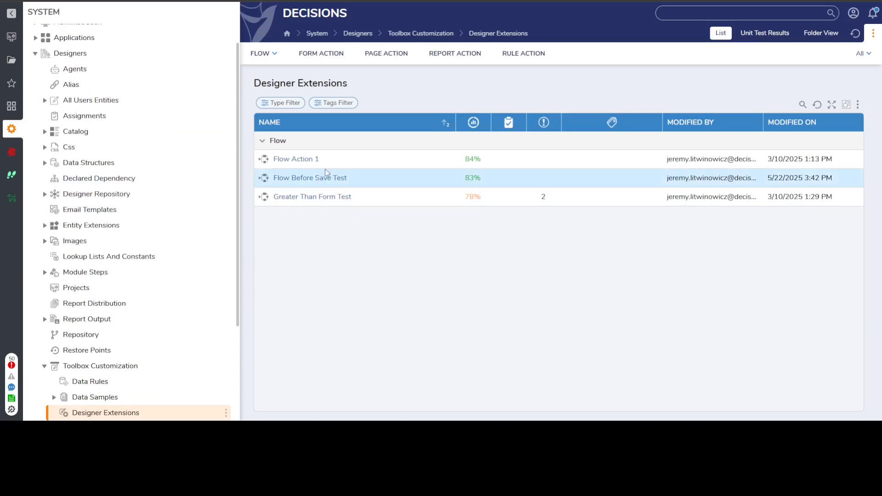
click(324, 178)
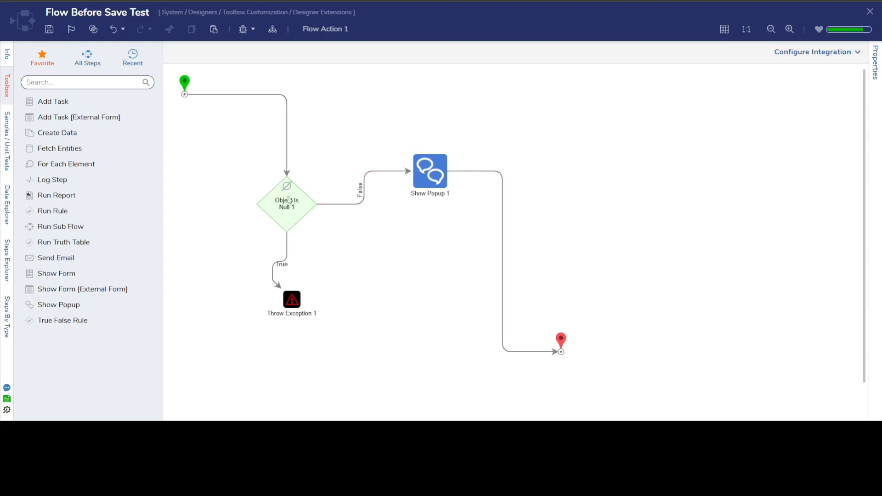
click(288, 261)
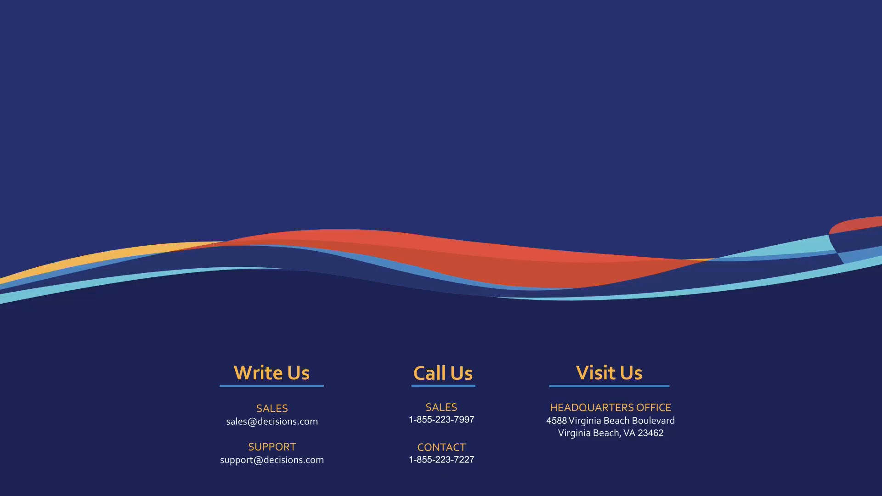